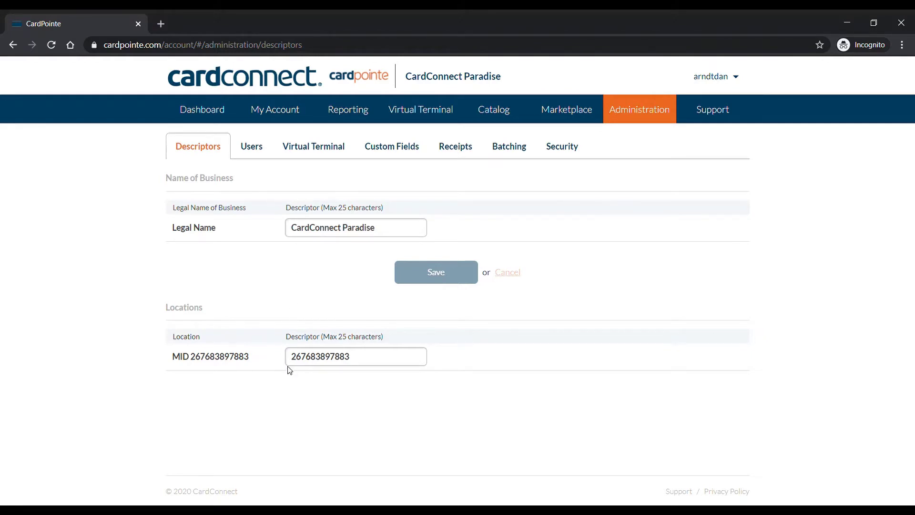
# Step: Select the location descriptor, try test names like 'Location', then erase them to leave it blank
pyautogui.moveTo(296, 364); pyautogui.dragTo(363, 370)
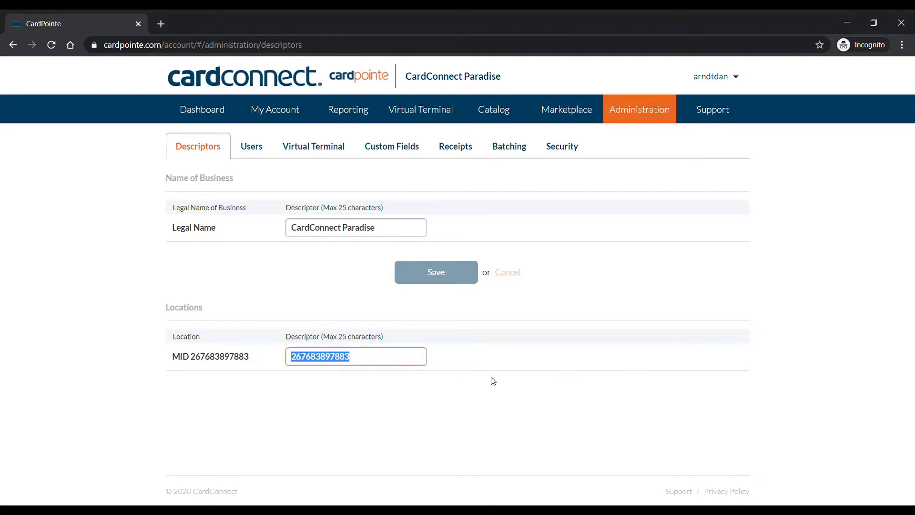
pyautogui.write('Location 1')
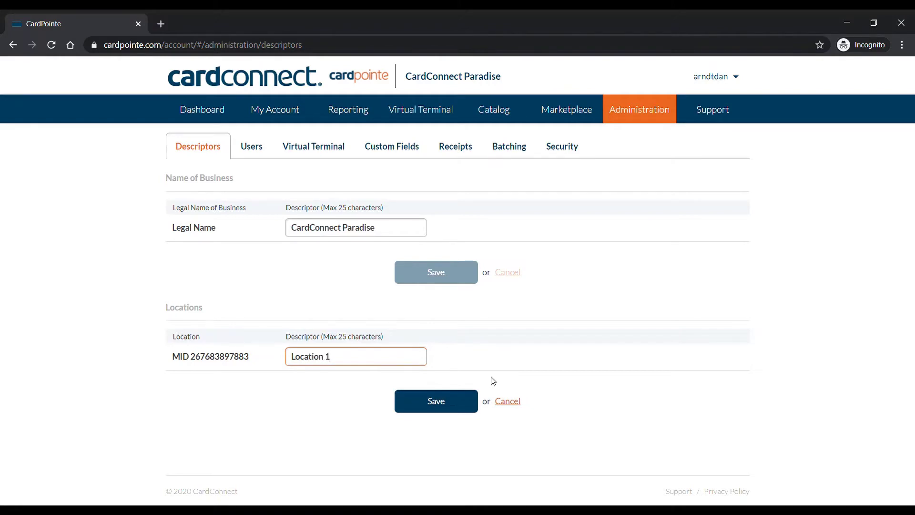
pyautogui.press('BackSpace')
pyautogui.press('BackSpace')
pyautogui.press('BackSpace')
pyautogui.press('BackSpace')
pyautogui.press('BackSpace')
pyautogui.press('BackSpace')
pyautogui.press('BackSpace')
pyautogui.press('BackSpace')
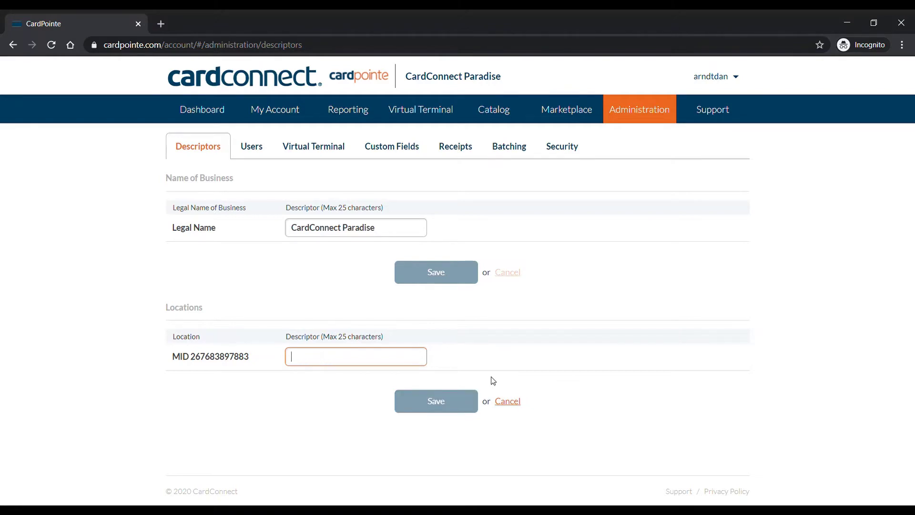
pyautogui.write('Phoenix')
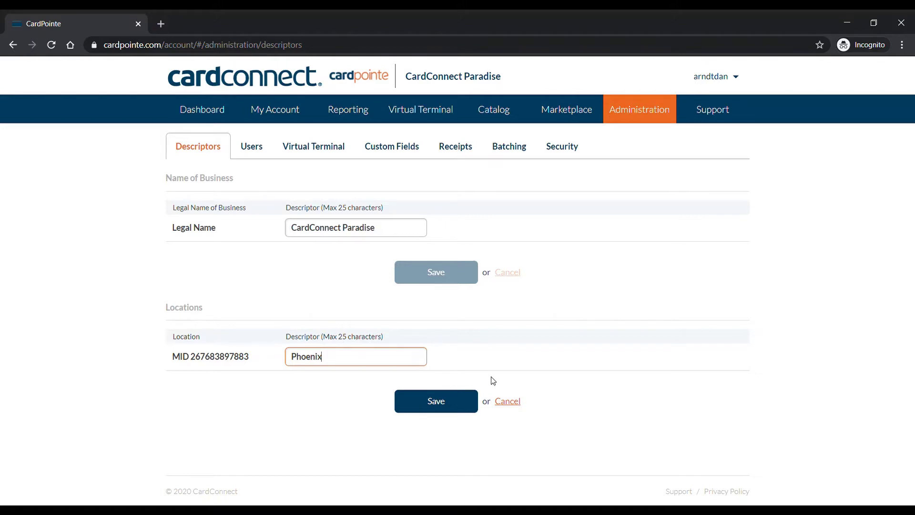
pyautogui.press('BackSpace')
pyautogui.press('BackSpace')
pyautogui.press('BackSpace')
pyautogui.press('BackSpace')
pyautogui.press('BackSpace')
pyautogui.press('BackSpace')
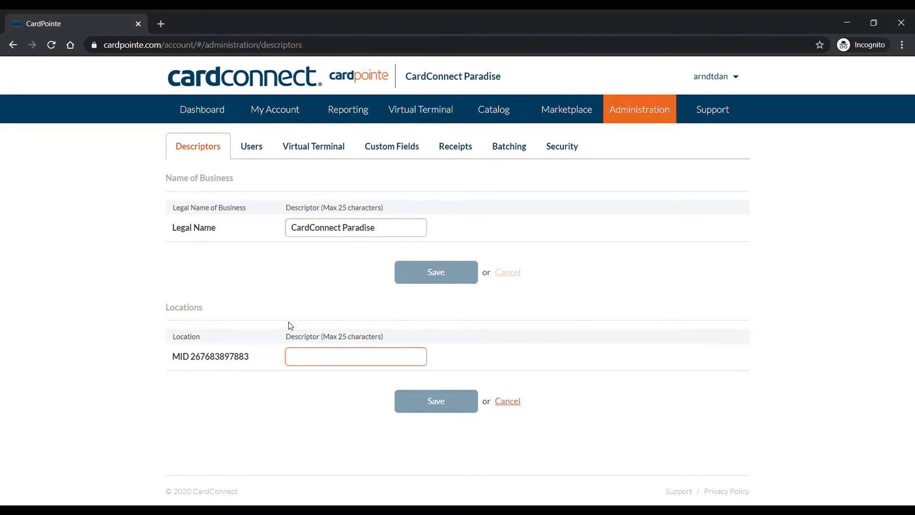
# Step: Look through the New User form from the Users list, then return to the three-user list
pyautogui.click(246, 151)
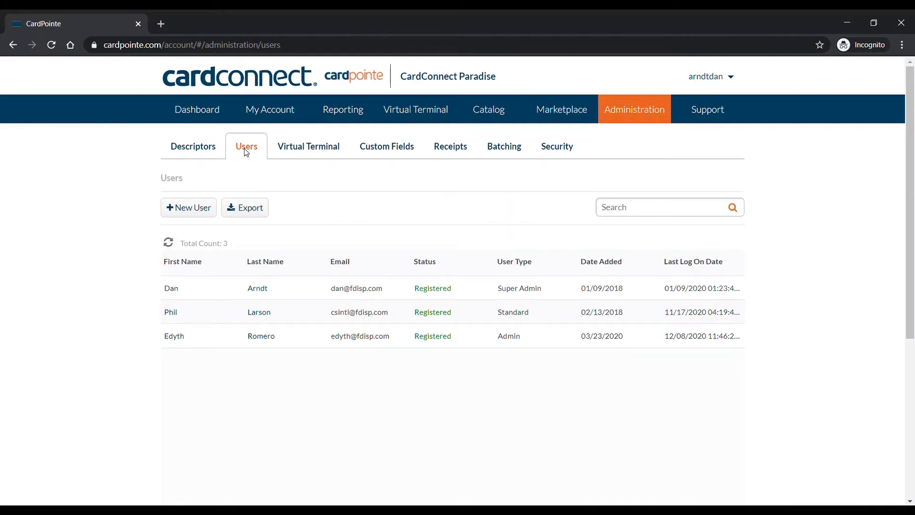
pyautogui.click(177, 215)
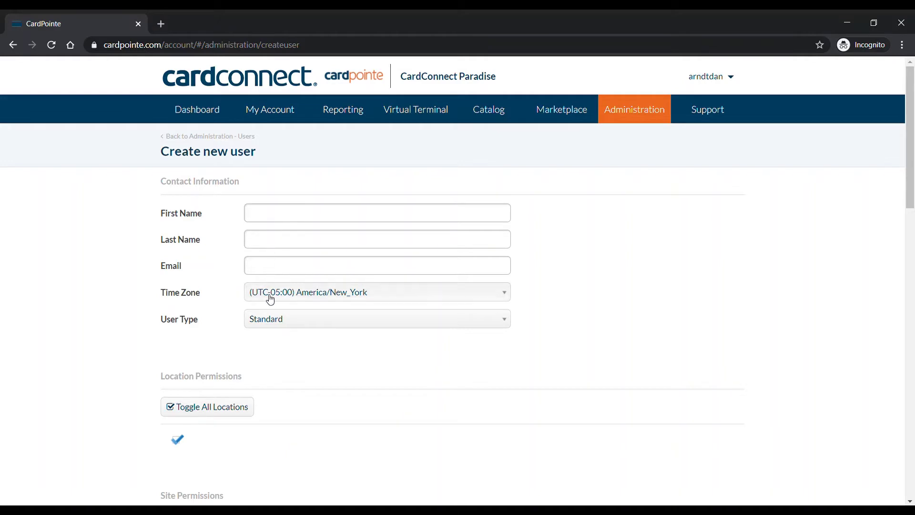
pyautogui.scroll(-5, 278, 401)
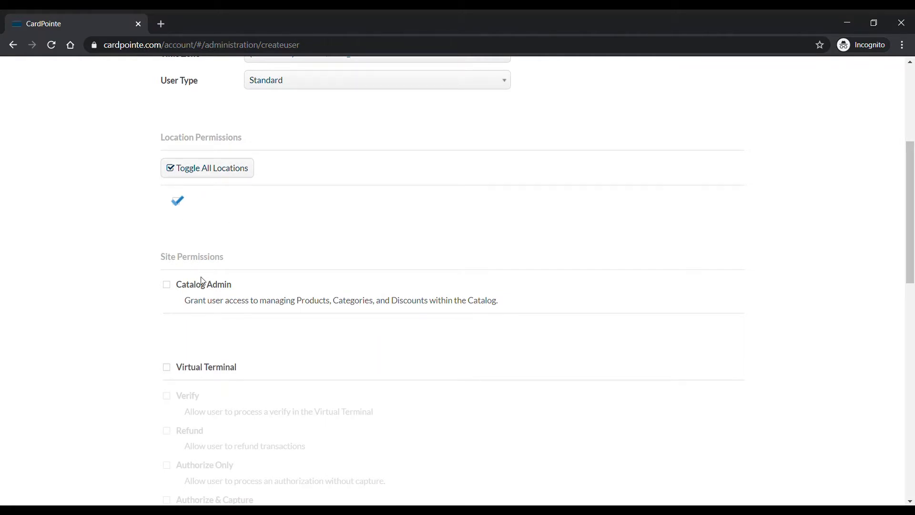
pyautogui.scroll(-1, 200, 284)
pyautogui.scroll(-2, 205, 235)
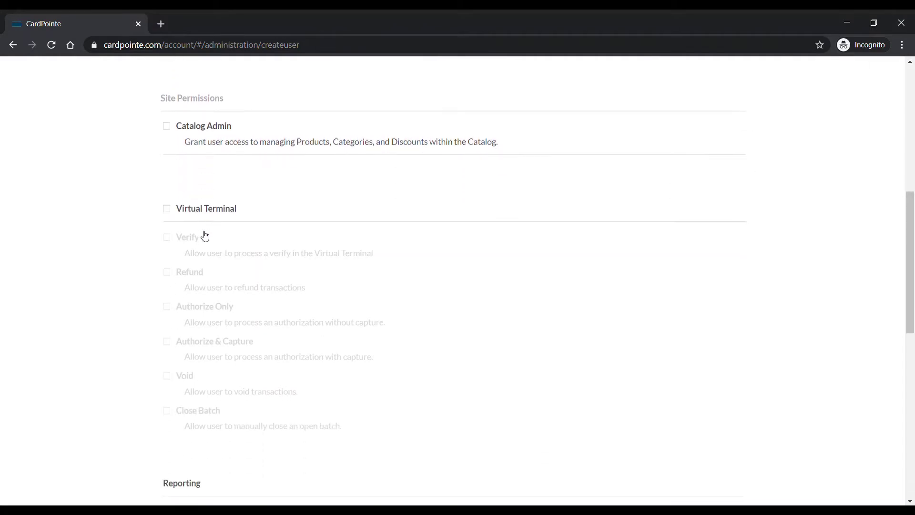
pyautogui.scroll(-1, 192, 225)
pyautogui.scroll(-2, 191, 267)
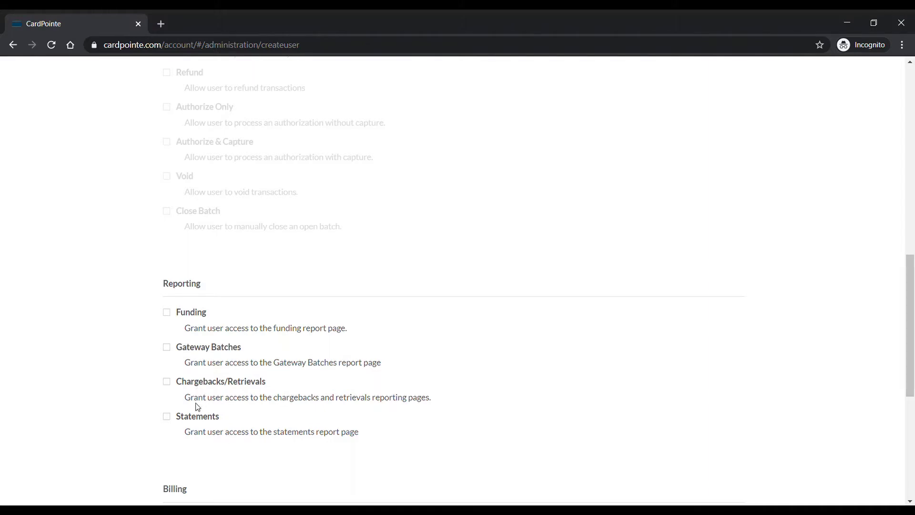
pyautogui.scroll(-3, 194, 419)
pyautogui.scroll(-3, 185, 394)
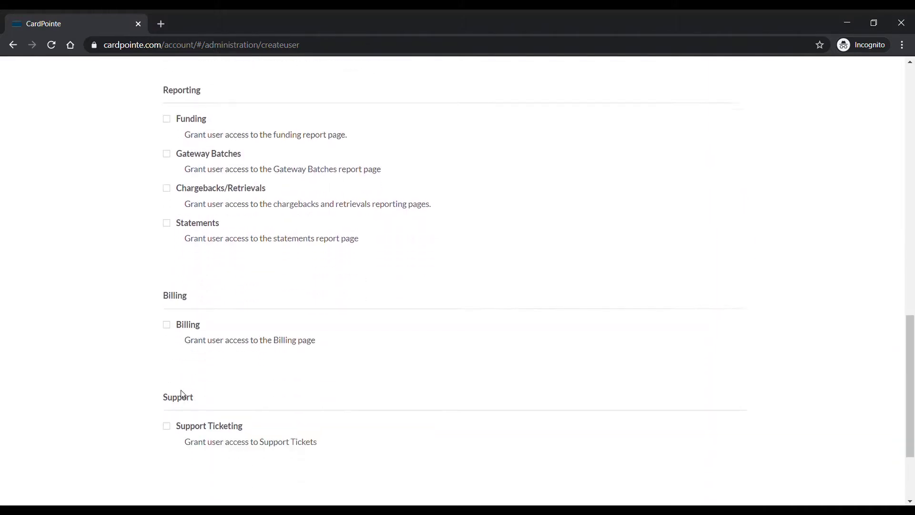
pyautogui.scroll(15, 271, 382)
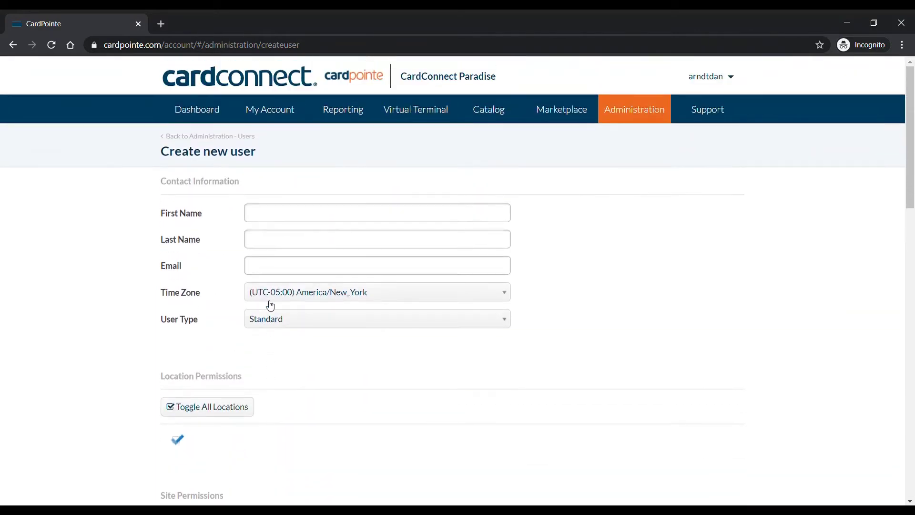
pyautogui.click(190, 141)
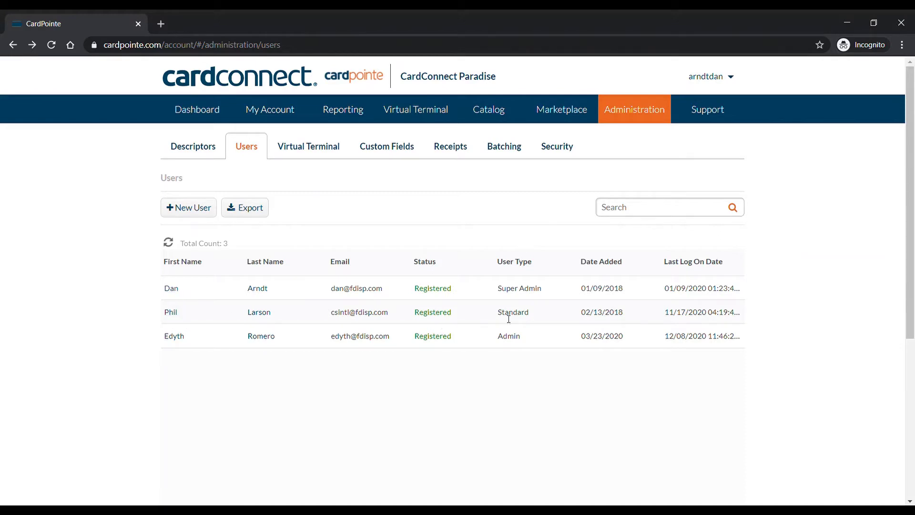
# Step: Open the Standard user's details, keep the type as Standard, and view Location Permissions
pyautogui.click(171, 312)
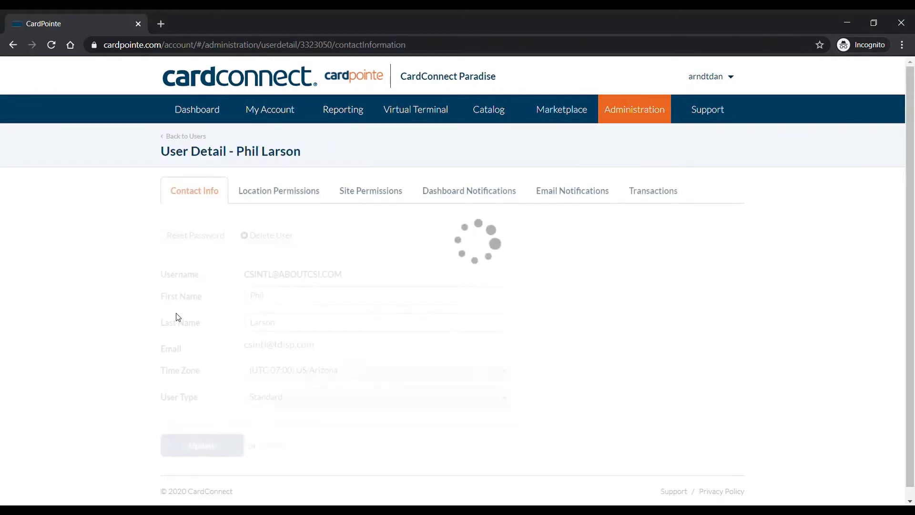
pyautogui.click(504, 403)
pyautogui.click(503, 403)
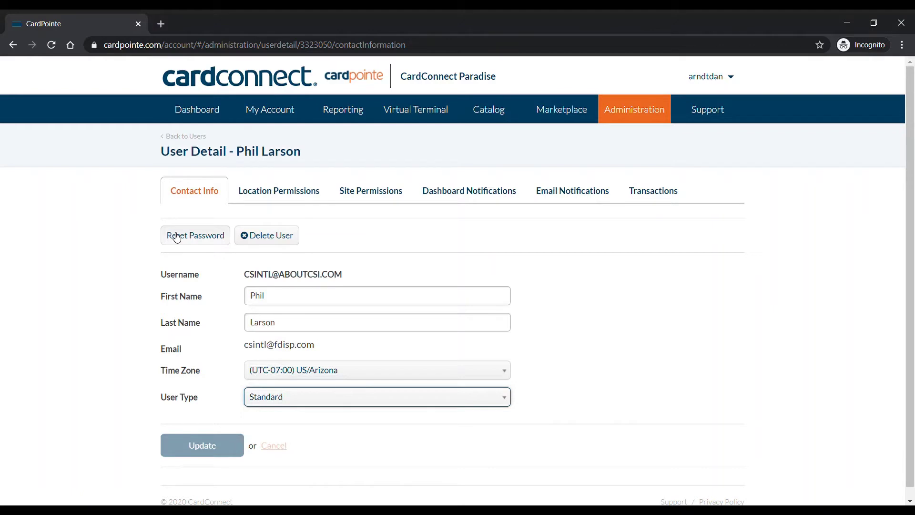
pyautogui.scroll(-1, 161, 258)
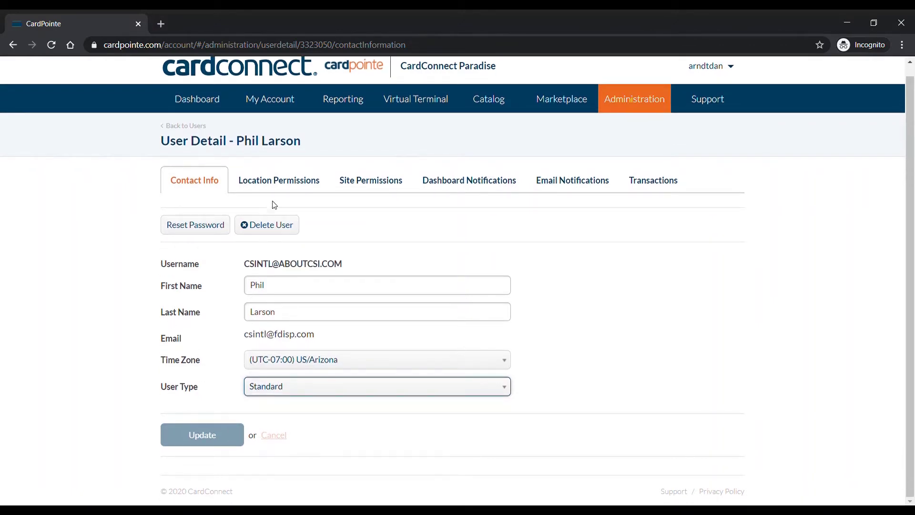
pyautogui.click(288, 184)
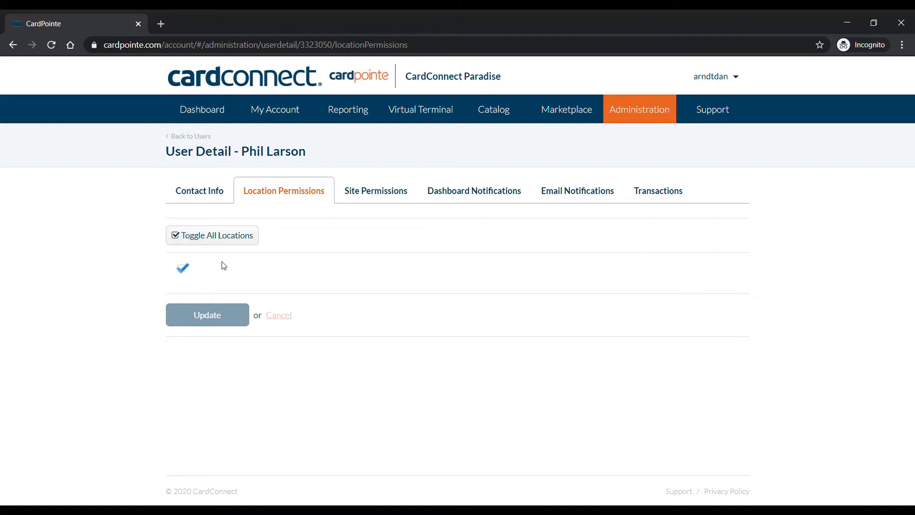
# Step: Review the Standard user's Site Permissions list and save it with Update
pyautogui.click(378, 196)
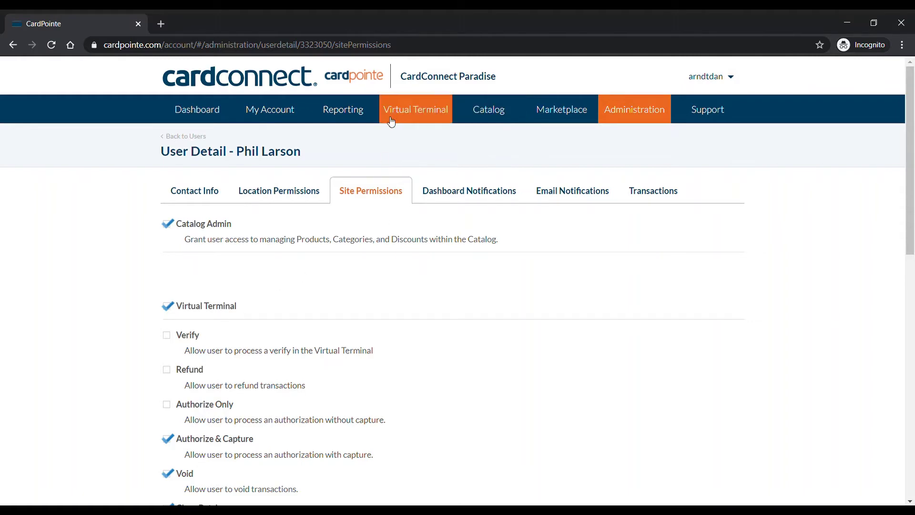
pyautogui.scroll(-4, 218, 347)
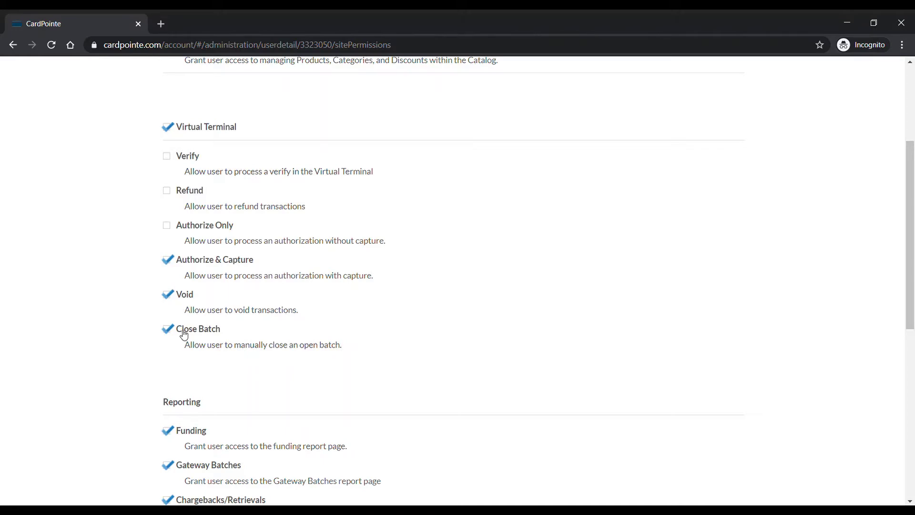
pyautogui.scroll(-5, 184, 334)
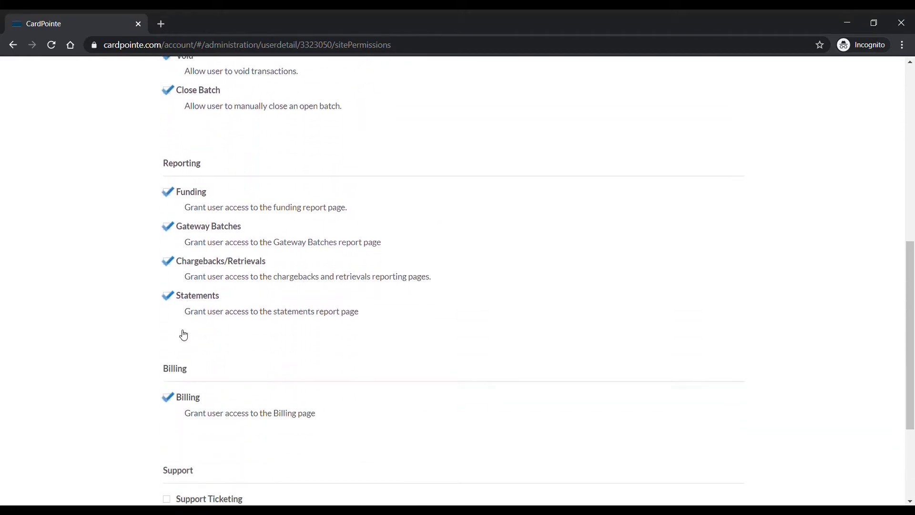
pyautogui.scroll(9, 215, 212)
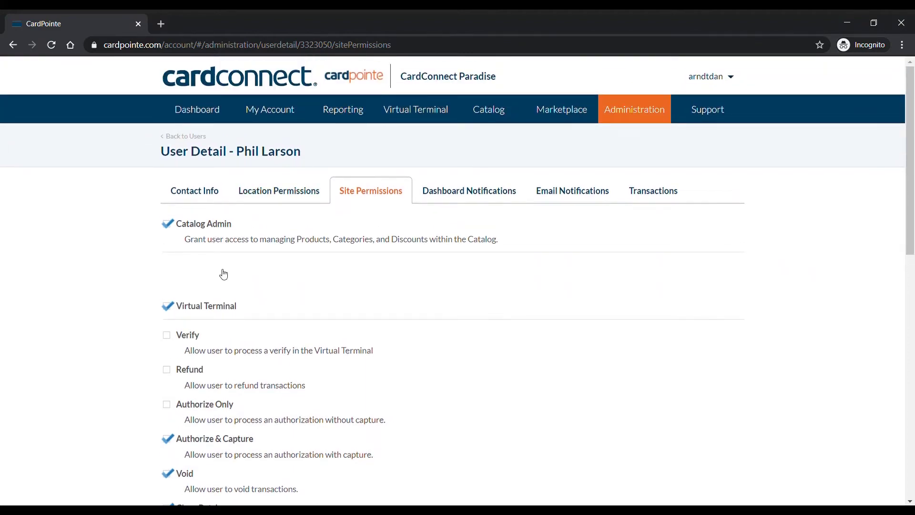
pyautogui.scroll(-6, 215, 291)
pyautogui.scroll(-4, 219, 307)
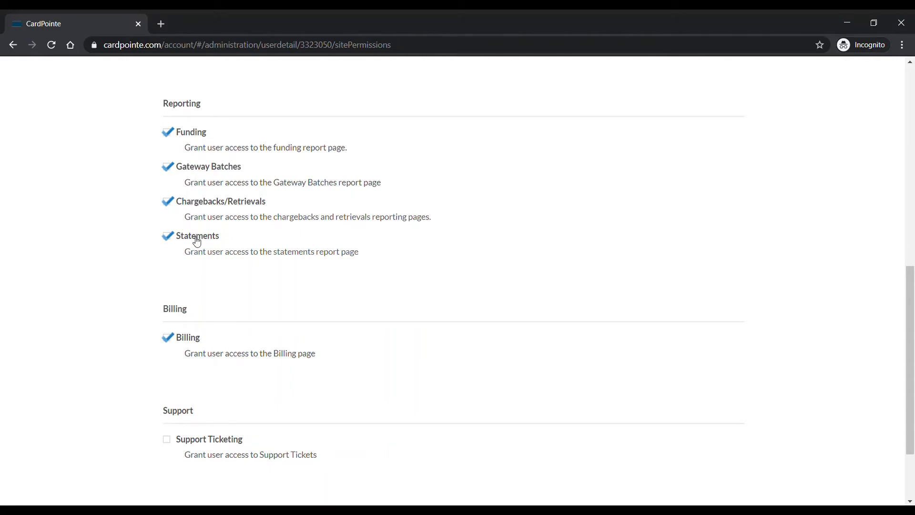
pyautogui.scroll(-2, 189, 342)
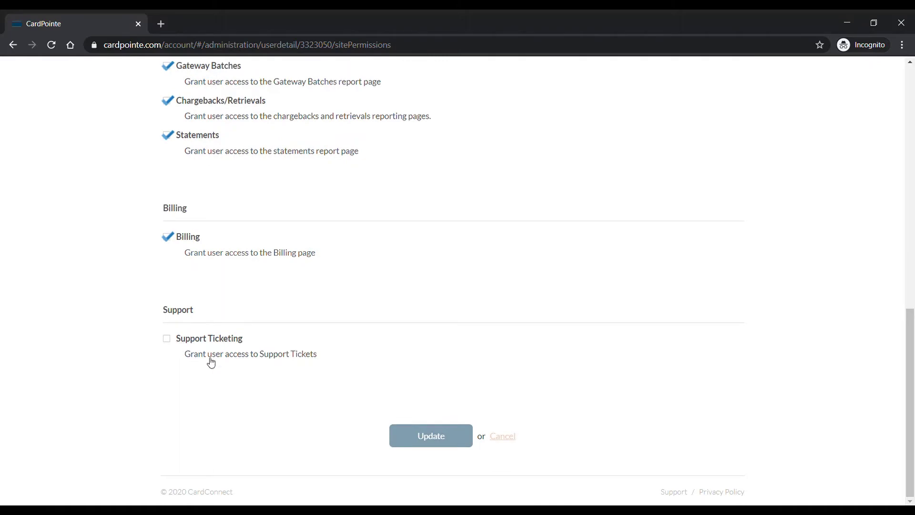
pyautogui.click(442, 450)
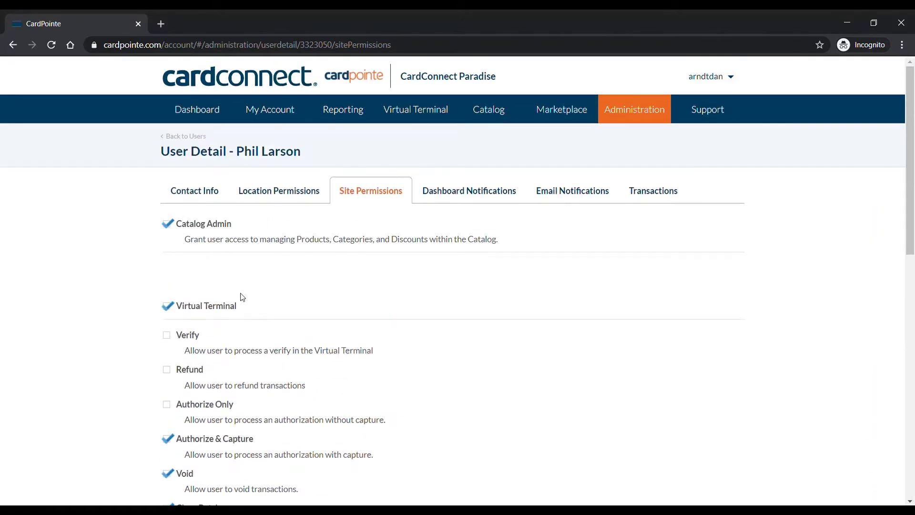
# Step: Check how notifications appear on the Dashboard, then return to Administration
pyautogui.click(463, 194)
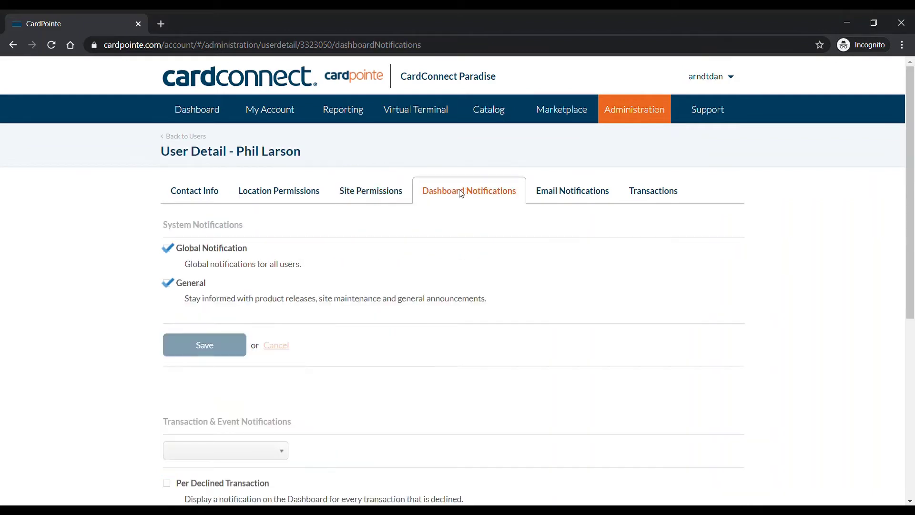
pyautogui.click(196, 113)
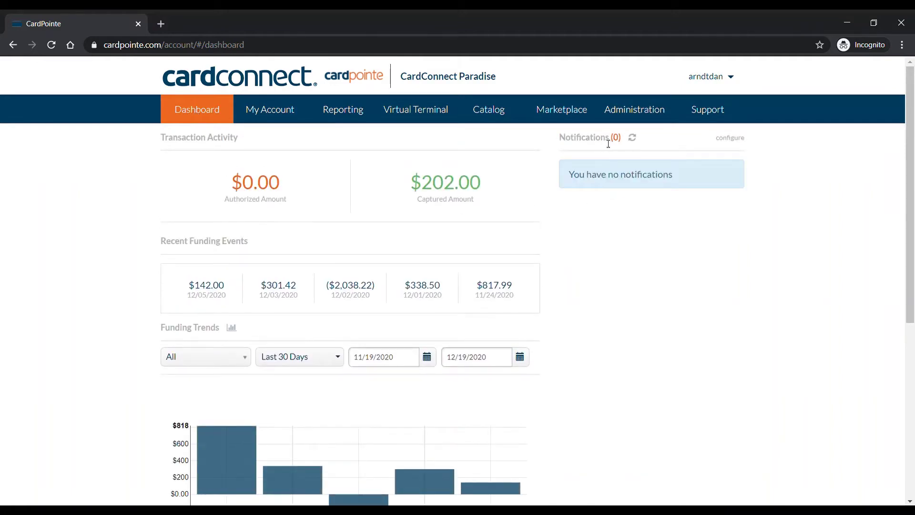
pyautogui.click(617, 117)
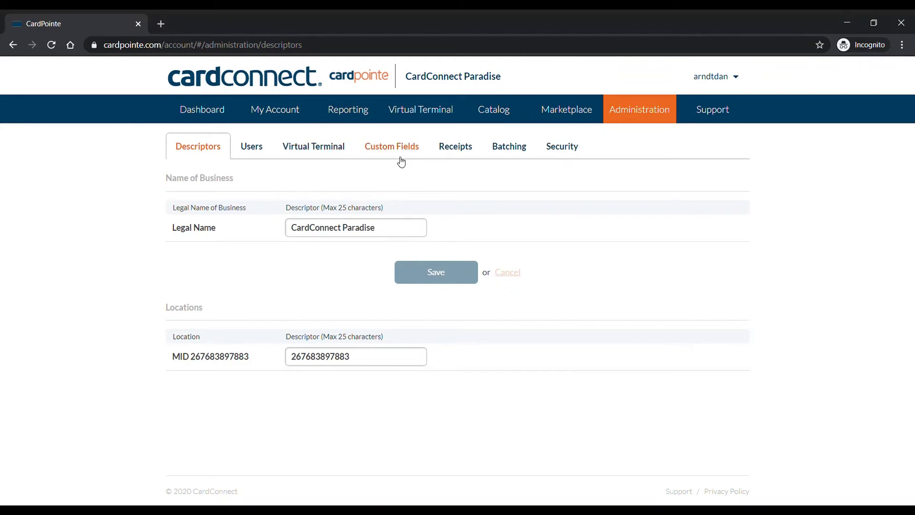
pyautogui.click(261, 153)
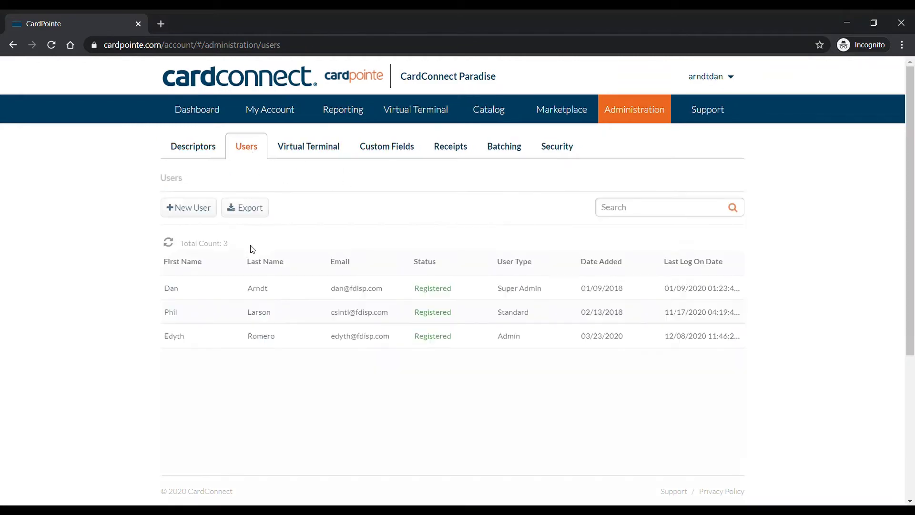
pyautogui.click(171, 312)
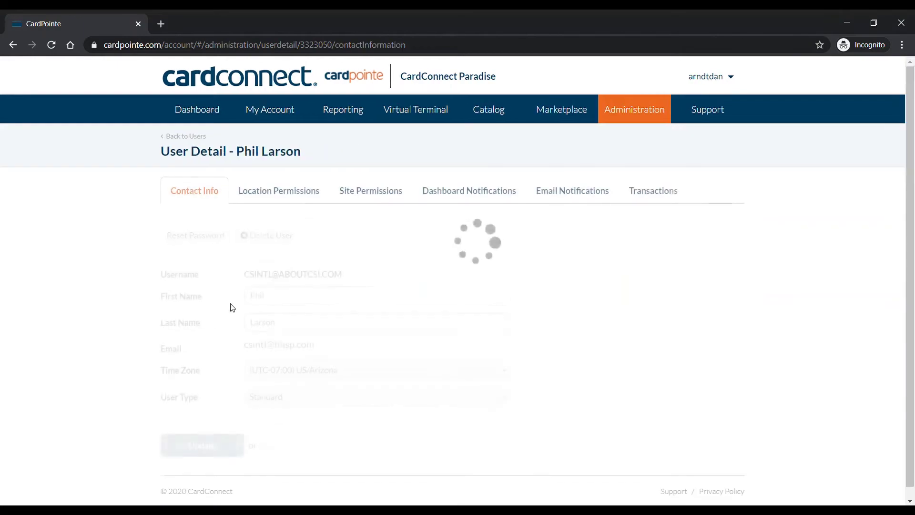
pyautogui.click(501, 193)
pyautogui.scroll(-4, 358, 310)
pyautogui.scroll(-3, 360, 308)
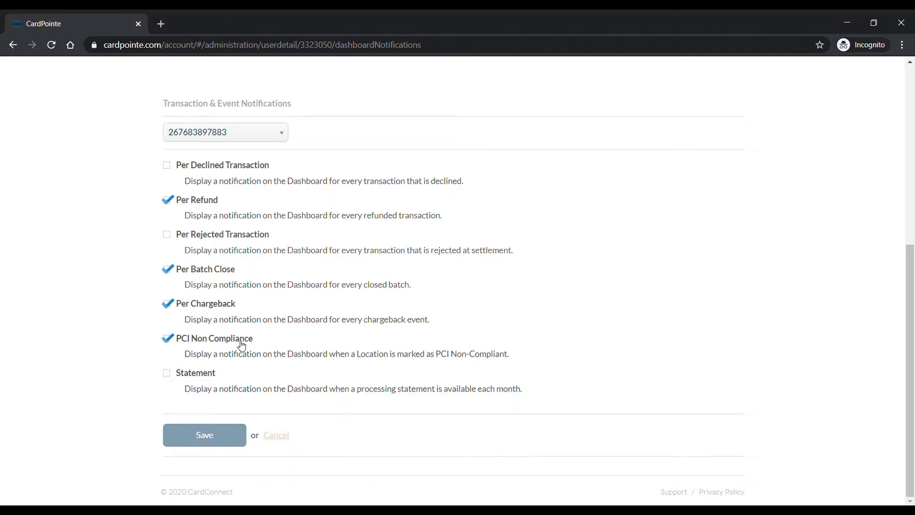
pyautogui.scroll(7, 305, 298)
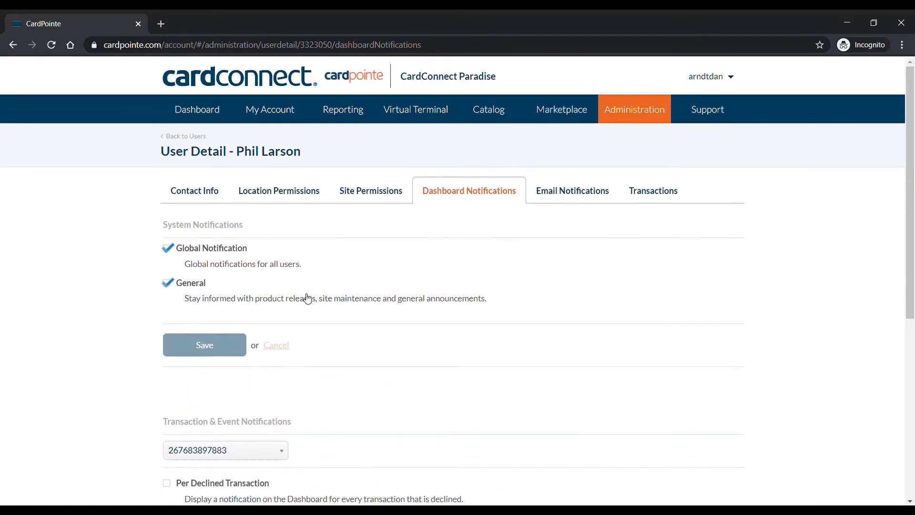
pyautogui.click(582, 196)
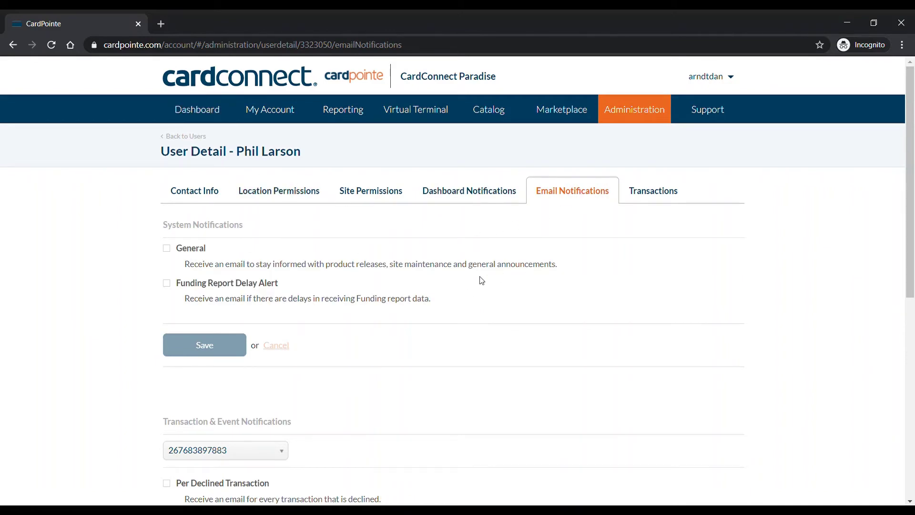
pyautogui.scroll(-4, 366, 331)
pyautogui.scroll(4, 365, 332)
pyautogui.scroll(-6, 290, 312)
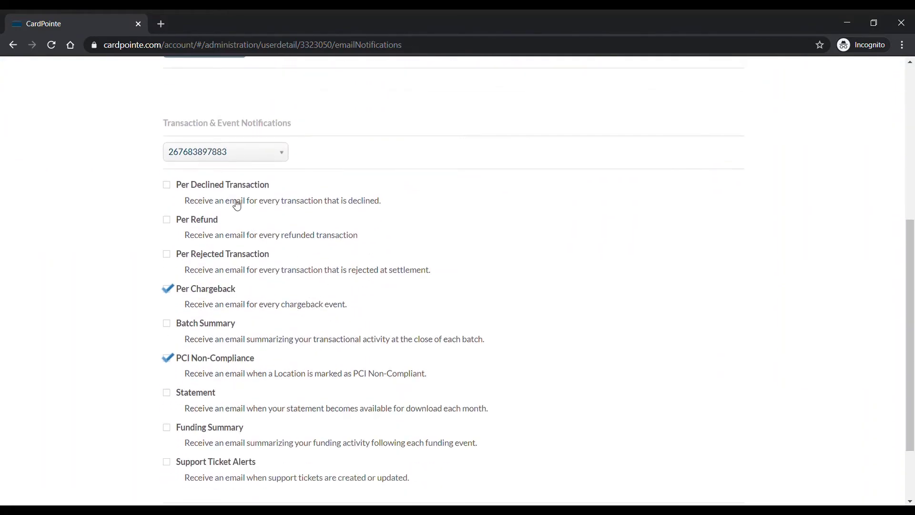
pyautogui.click(278, 157)
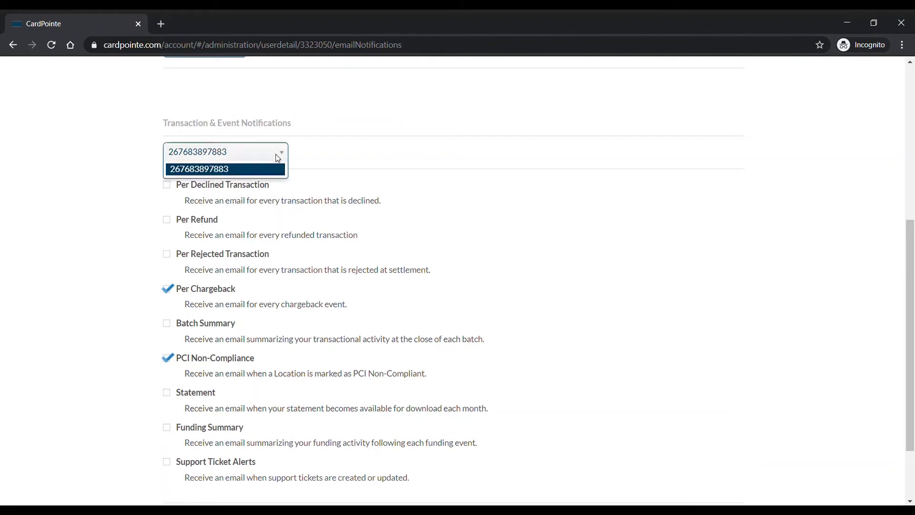
pyautogui.click(278, 157)
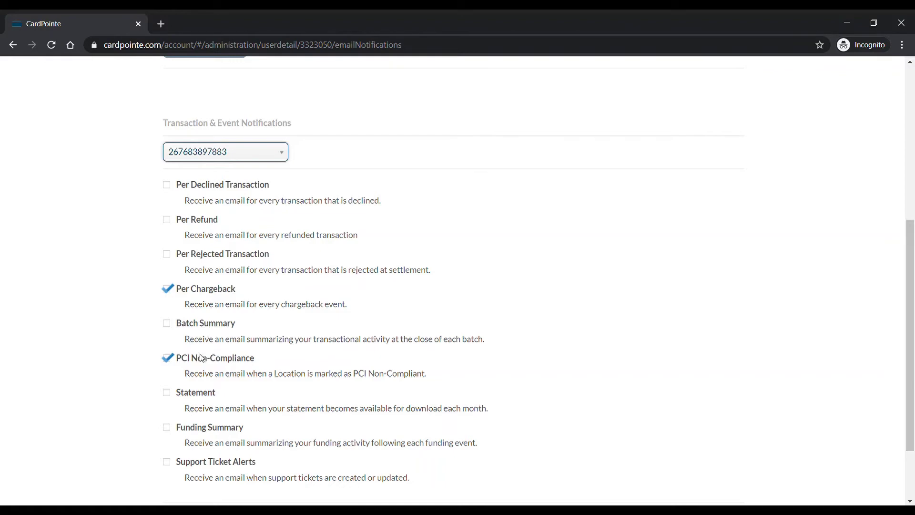
pyautogui.scroll(-2, 204, 364)
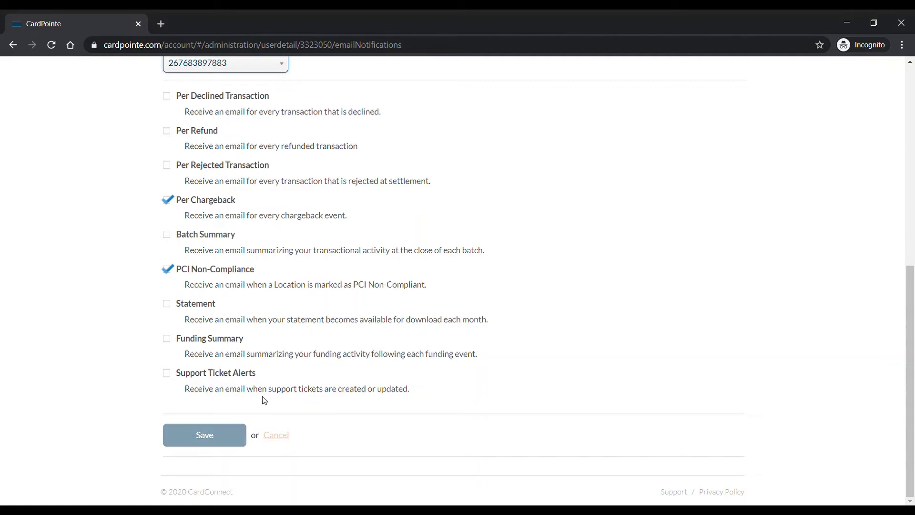
pyautogui.scroll(8, 456, 370)
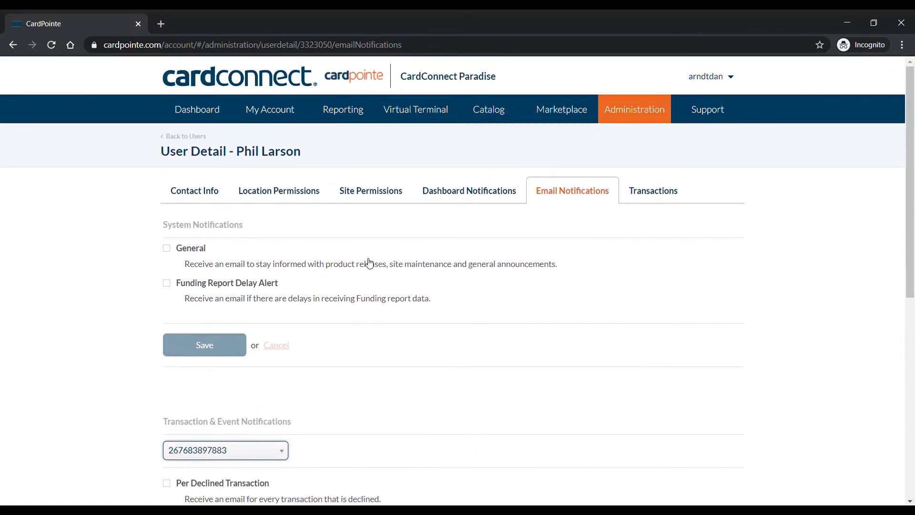
pyautogui.click(655, 197)
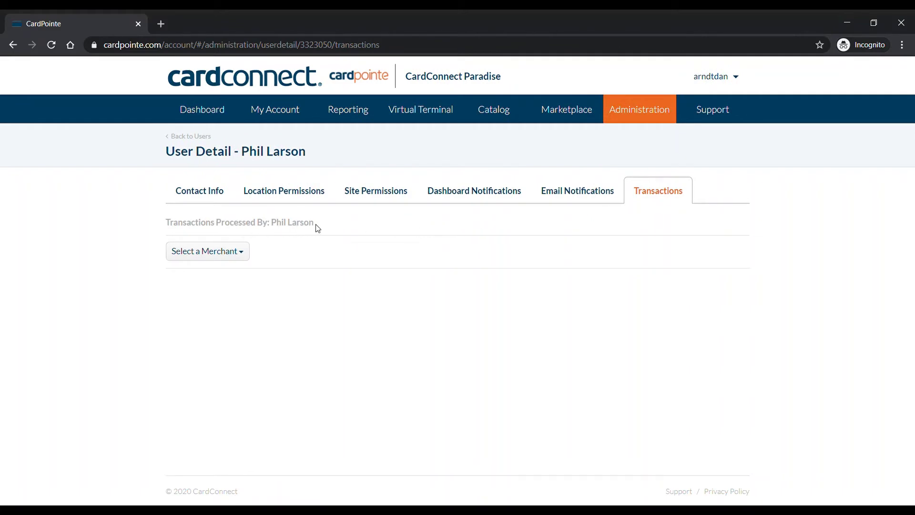
pyautogui.click(245, 254)
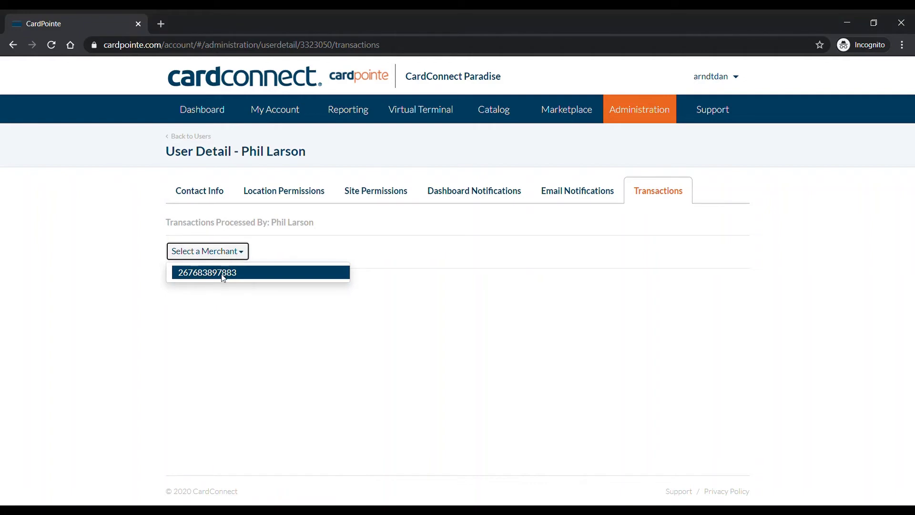
pyautogui.click(223, 273)
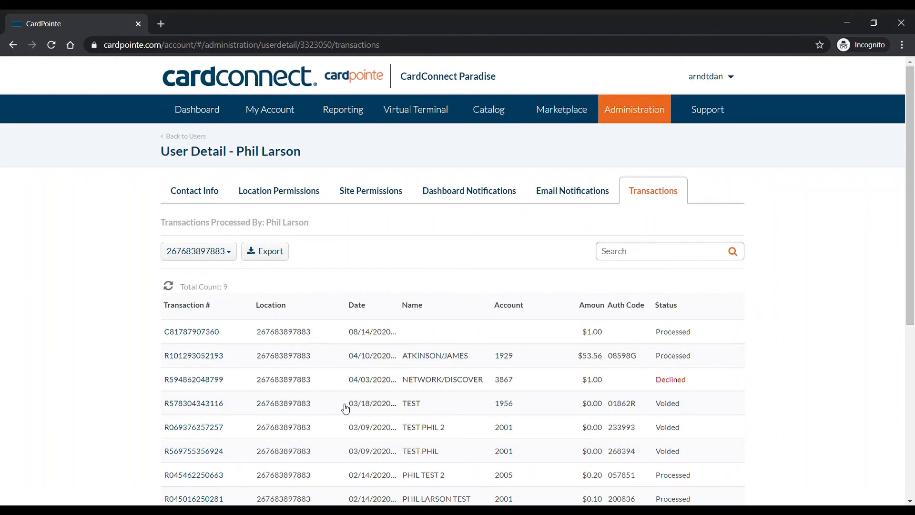
pyautogui.scroll(-1, 385, 437)
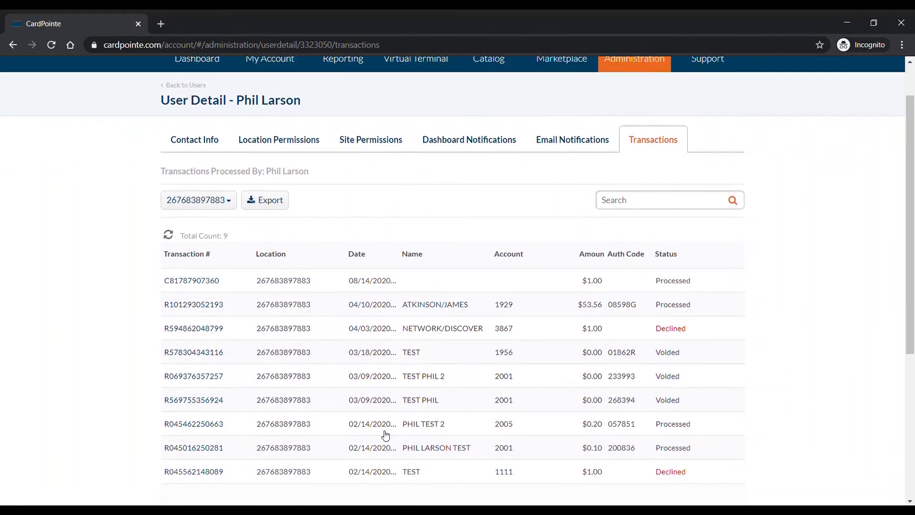
pyautogui.scroll(1, 384, 434)
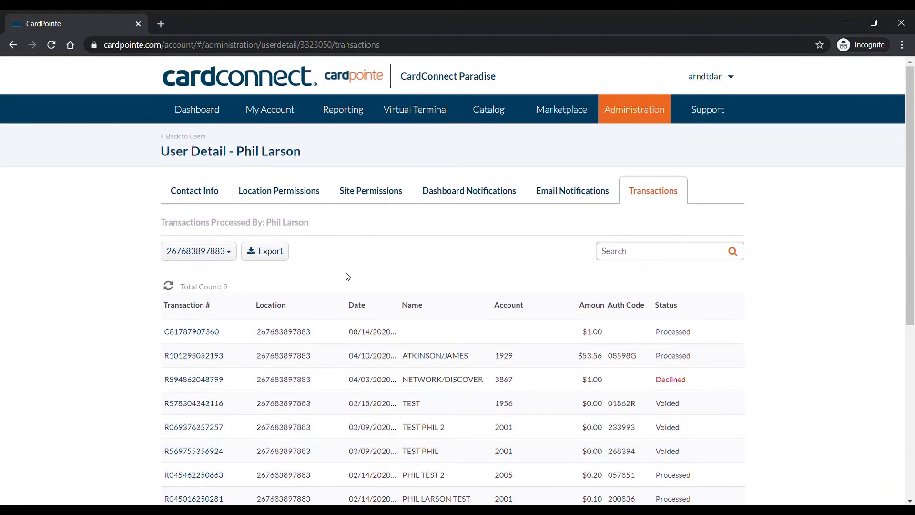
# Step: In Virtual Terminal settings, activate Convenience Fee while leaving Tip at Time of Sale off
pyautogui.click(181, 138)
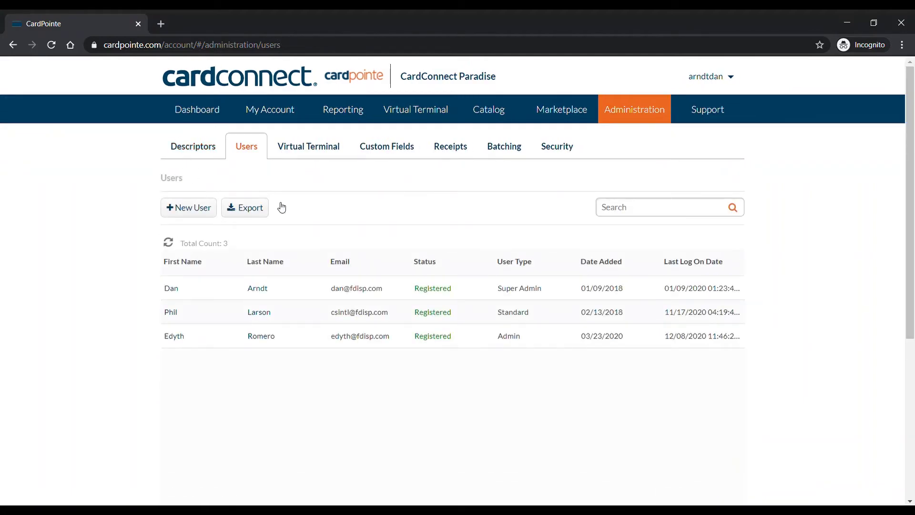
pyautogui.click(318, 152)
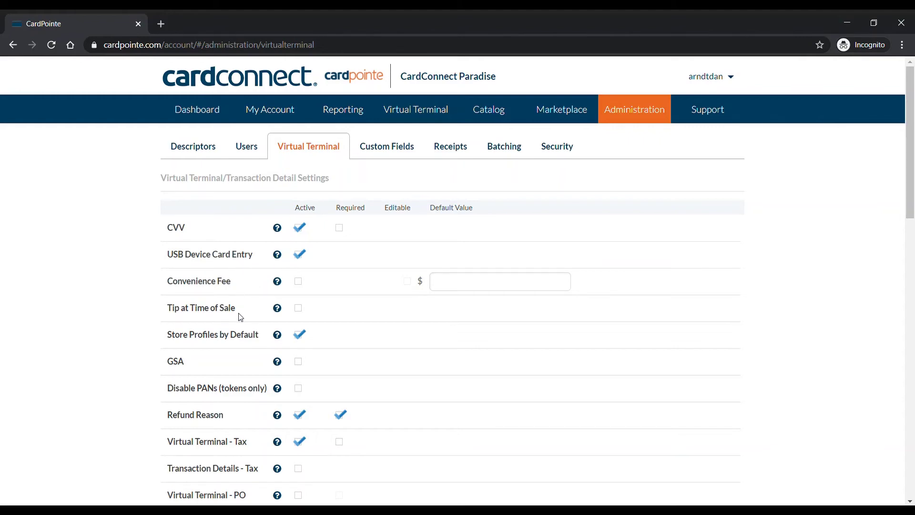
pyautogui.click(302, 313)
pyautogui.click(302, 313)
pyautogui.click(299, 284)
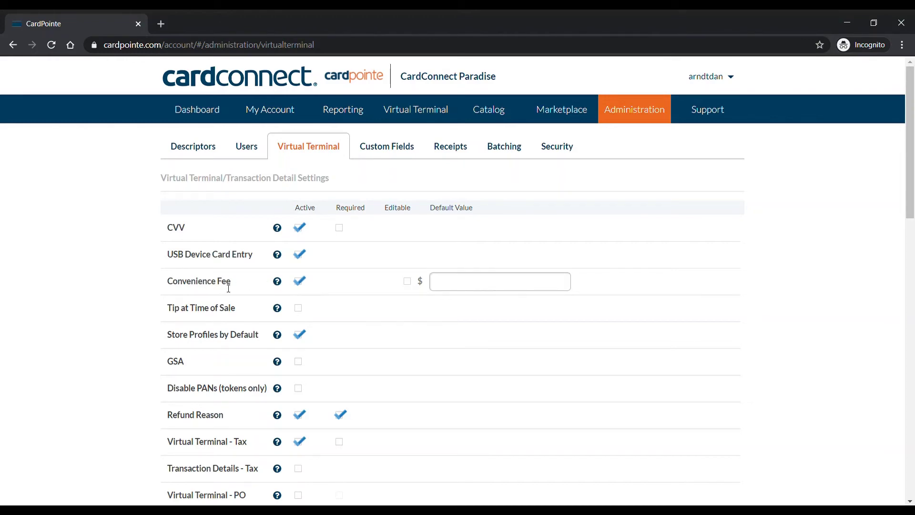
# Step: Give the Convenience Fee a 3.00 default value, then make it non-editable and inactive
pyautogui.click(278, 281)
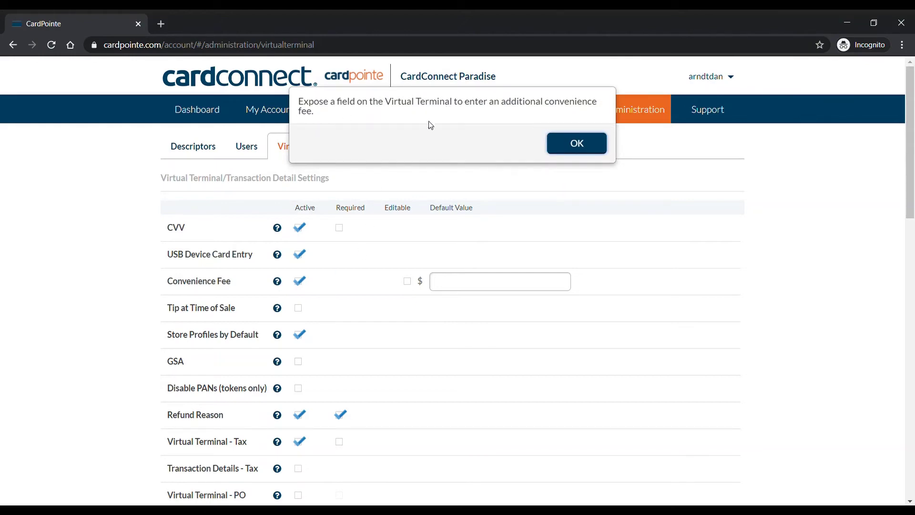
pyautogui.click(553, 146)
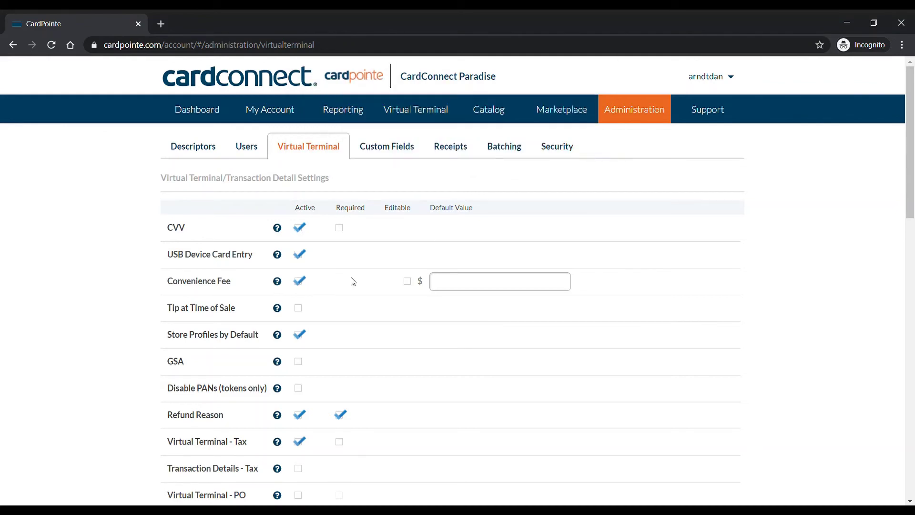
pyautogui.click(407, 281)
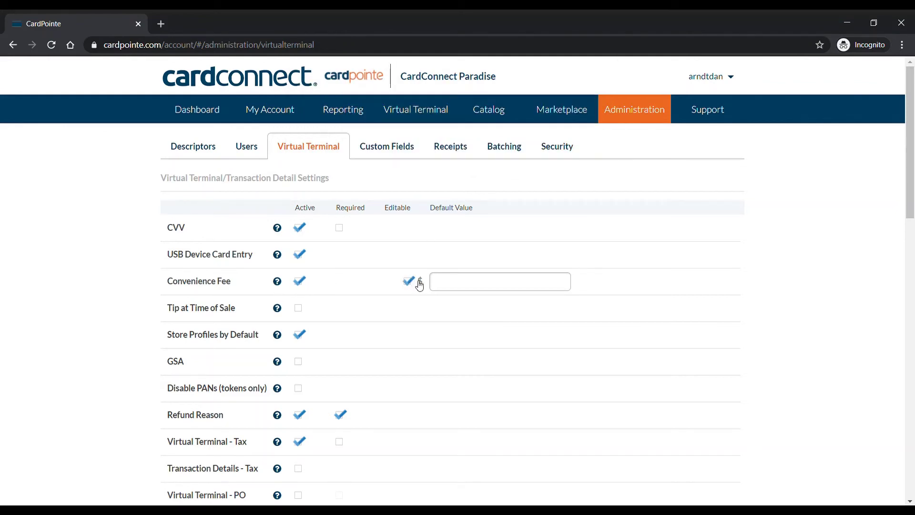
pyautogui.click(456, 279)
pyautogui.write('3.00')
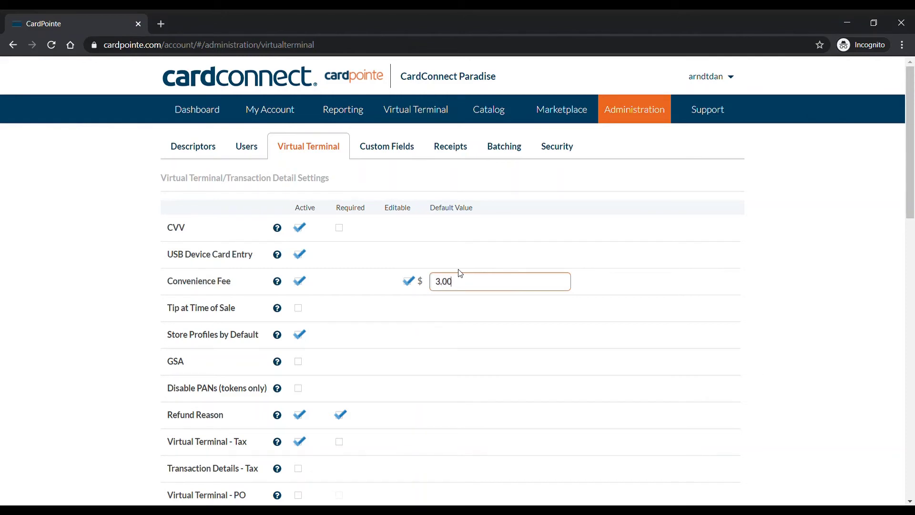
pyautogui.click(408, 283)
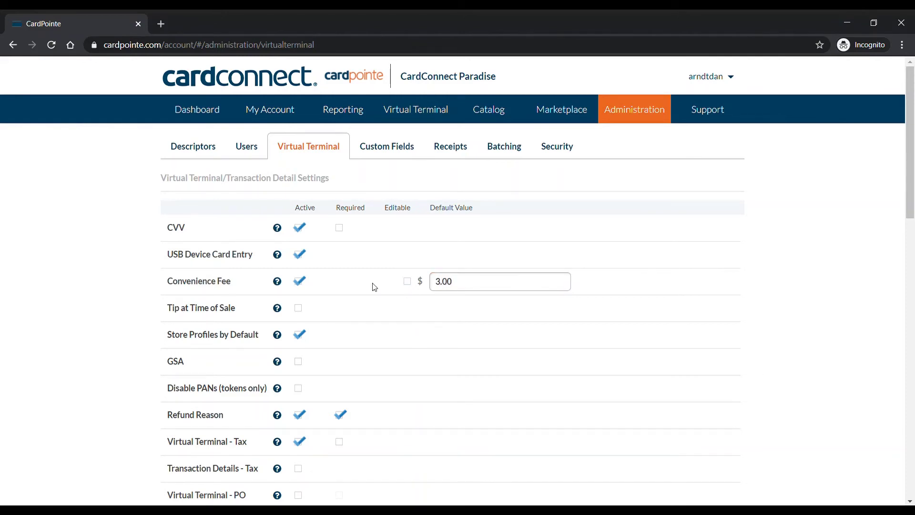
pyautogui.click(300, 281)
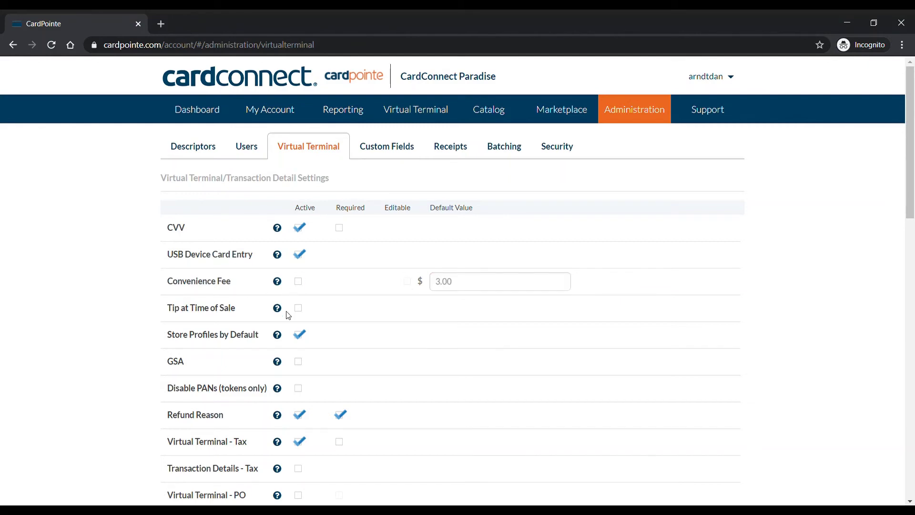
pyautogui.scroll(-3, 287, 319)
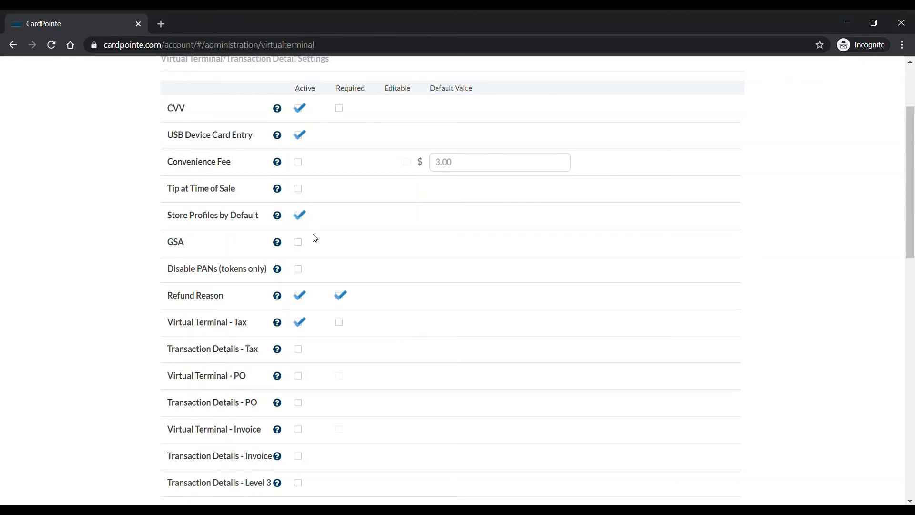
pyautogui.scroll(-1, 316, 242)
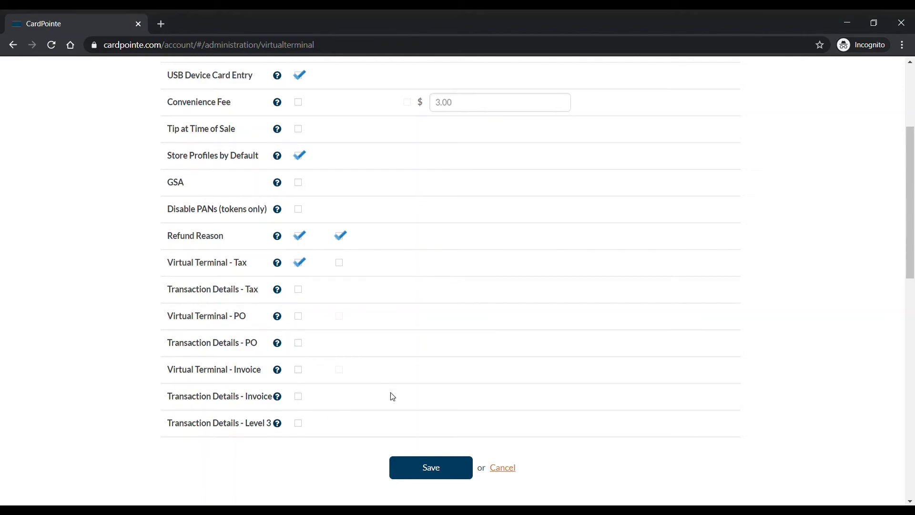
pyautogui.scroll(2, 465, 429)
pyautogui.scroll(-3, 441, 457)
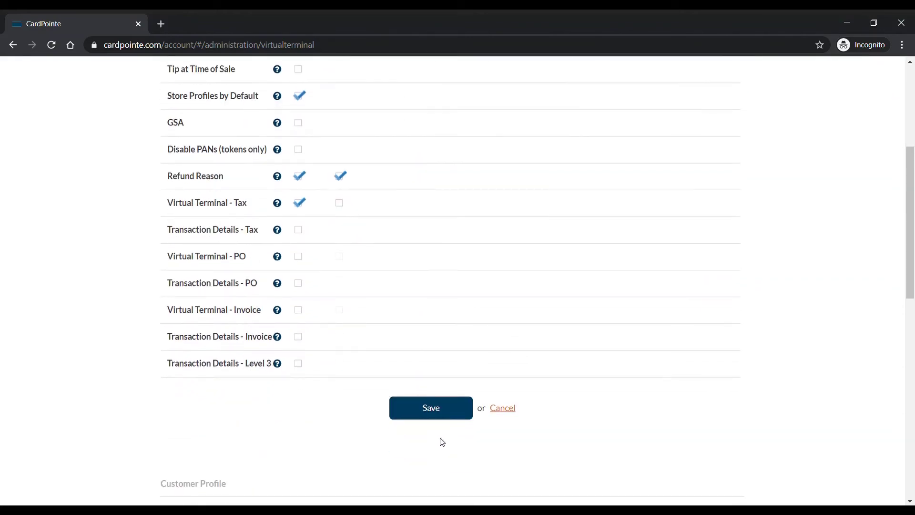
pyautogui.scroll(5, 444, 426)
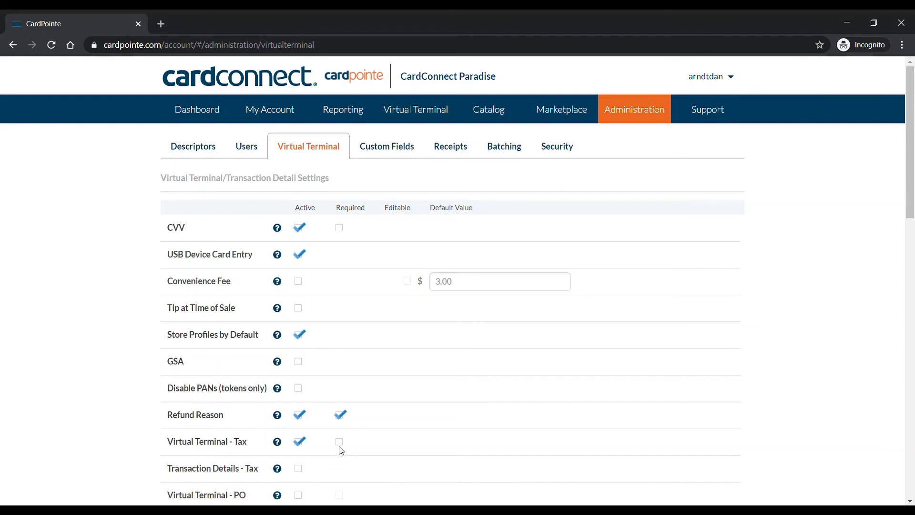
# Step: Scroll through the Custom Fields settings, then move to the Receipts template page
pyautogui.click(382, 150)
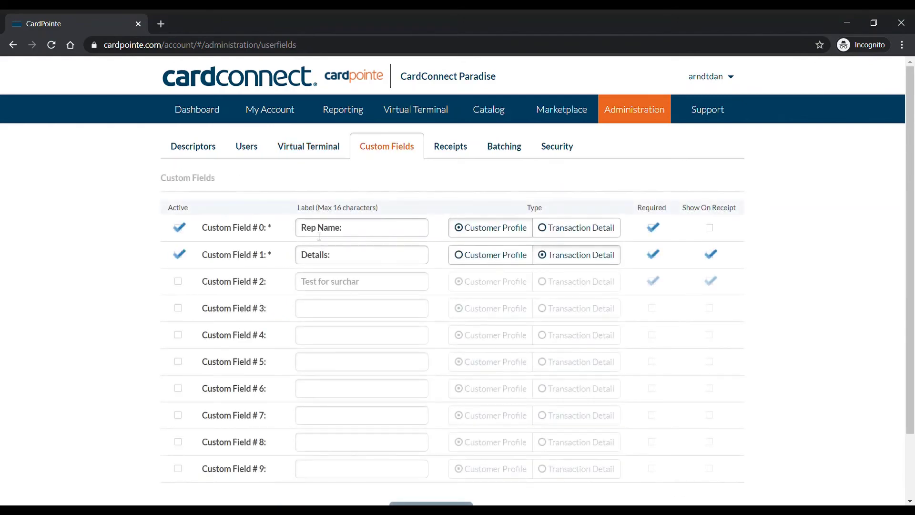
pyautogui.scroll(-2, 272, 404)
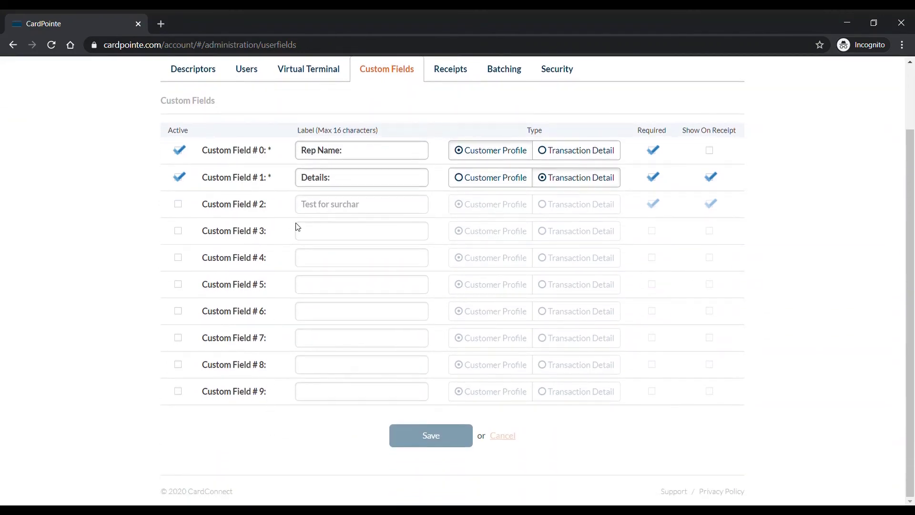
pyautogui.scroll(2, 298, 227)
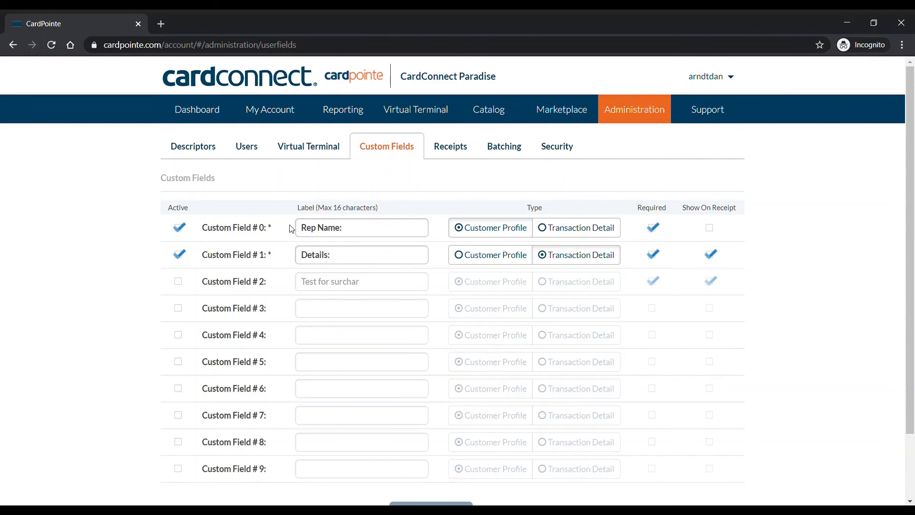
pyautogui.click(459, 150)
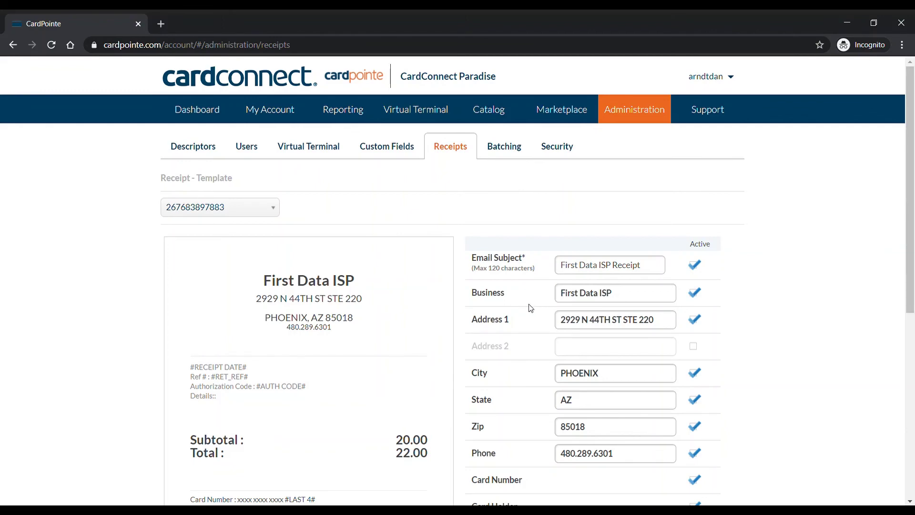
pyautogui.scroll(-6, 531, 309)
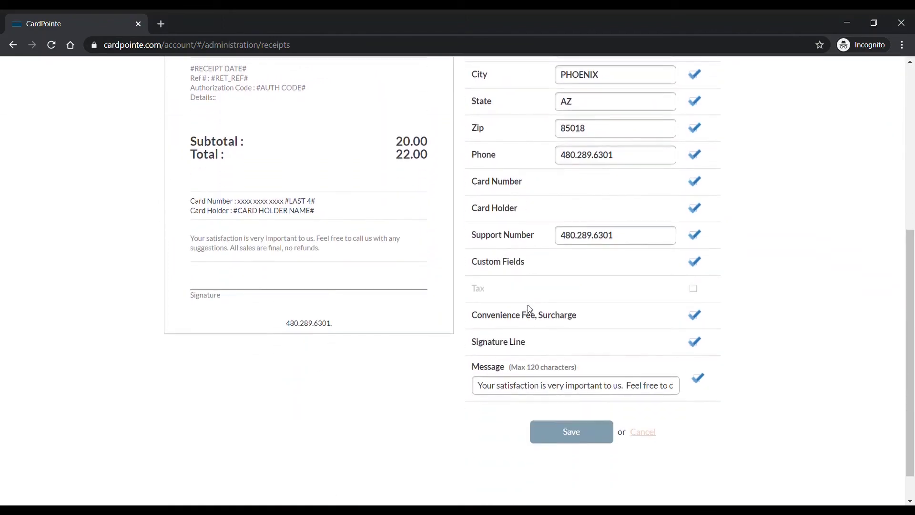
pyautogui.scroll(6, 529, 308)
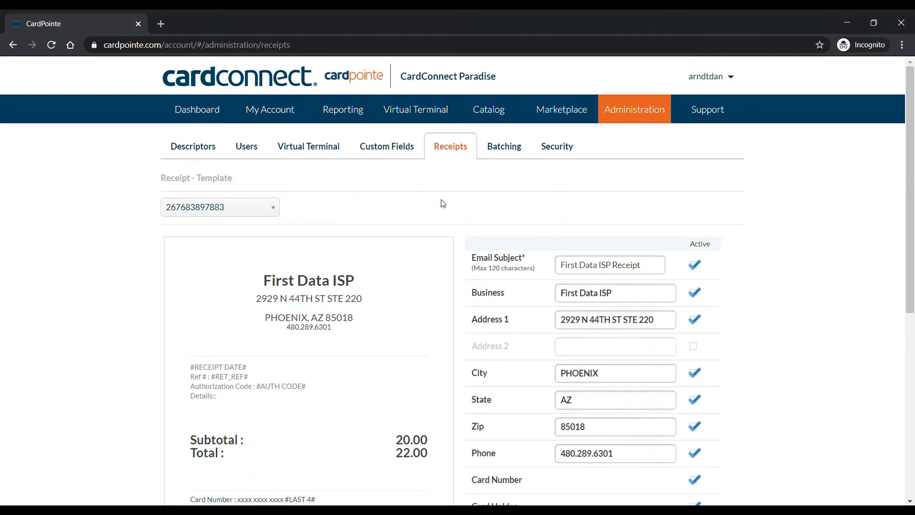
pyautogui.scroll(-4, 436, 209)
pyautogui.scroll(-3, 436, 213)
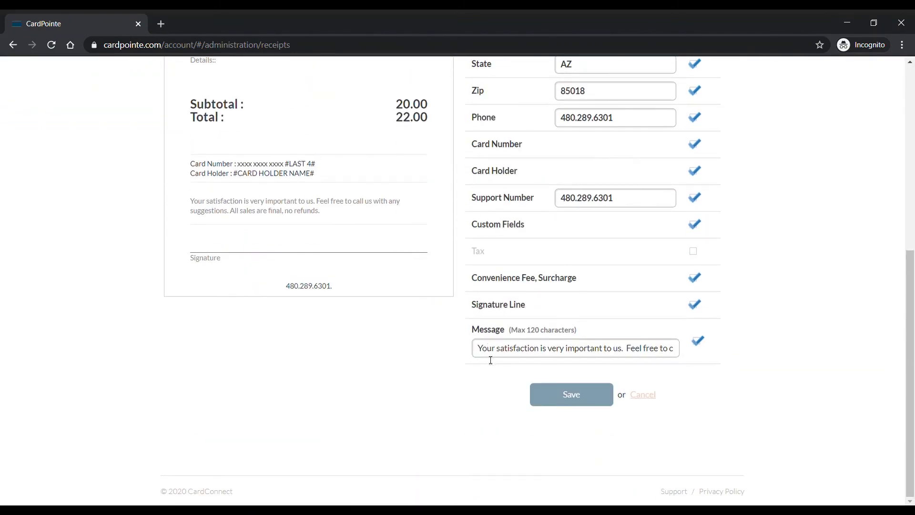
pyautogui.click(638, 353)
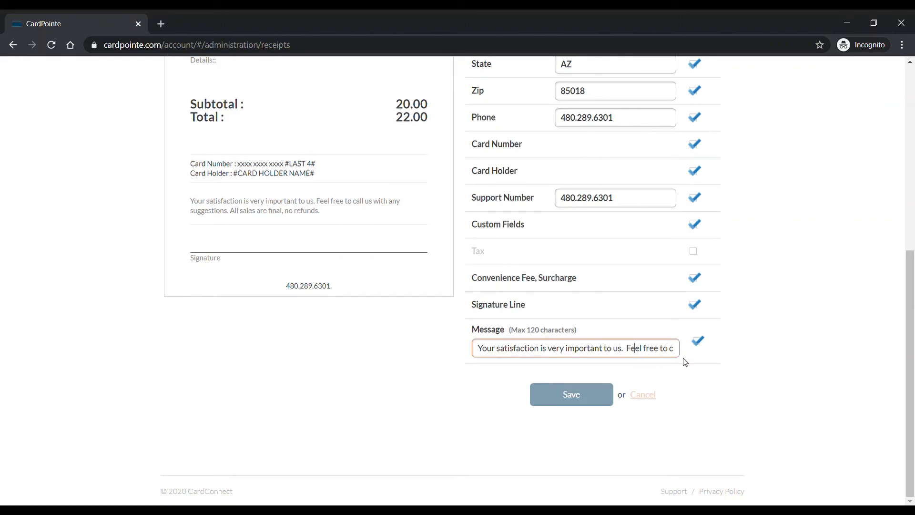
pyautogui.press('End')
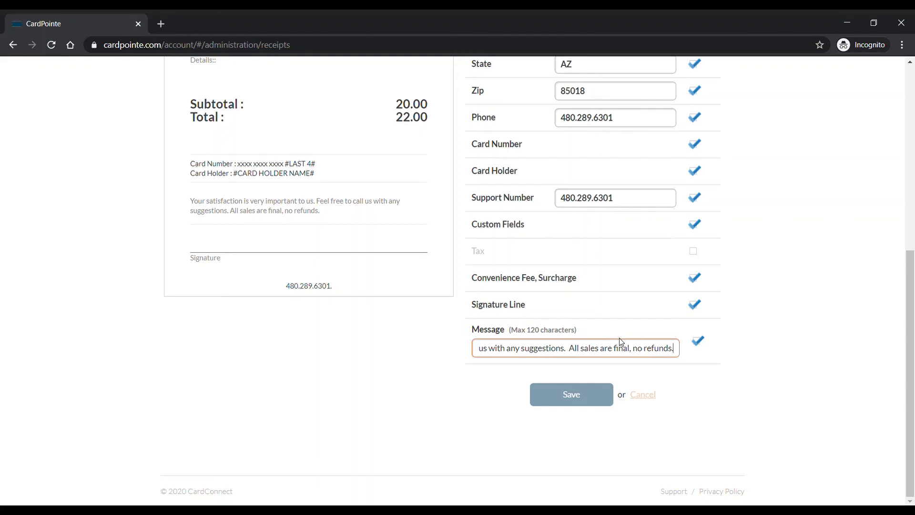
pyautogui.click(569, 355)
pyautogui.scroll(7, 664, 339)
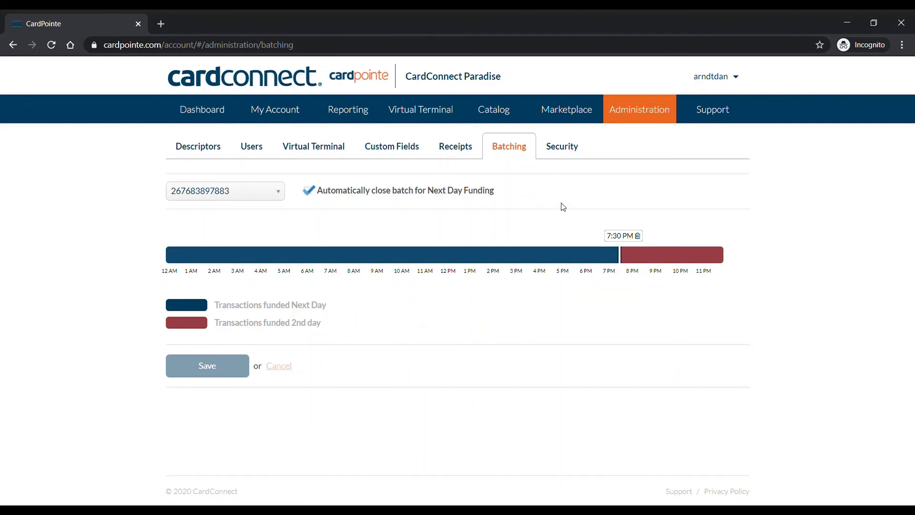
# Step: Open Security settings and review Max Transaction and AVS Threshold ($0.00) with CVV/AVS validation off
pyautogui.click(563, 151)
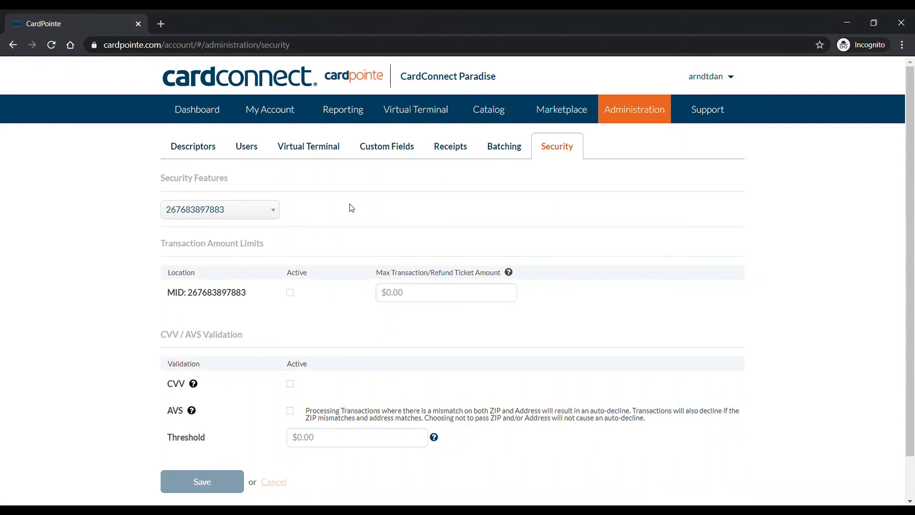
pyautogui.scroll(-1, 343, 224)
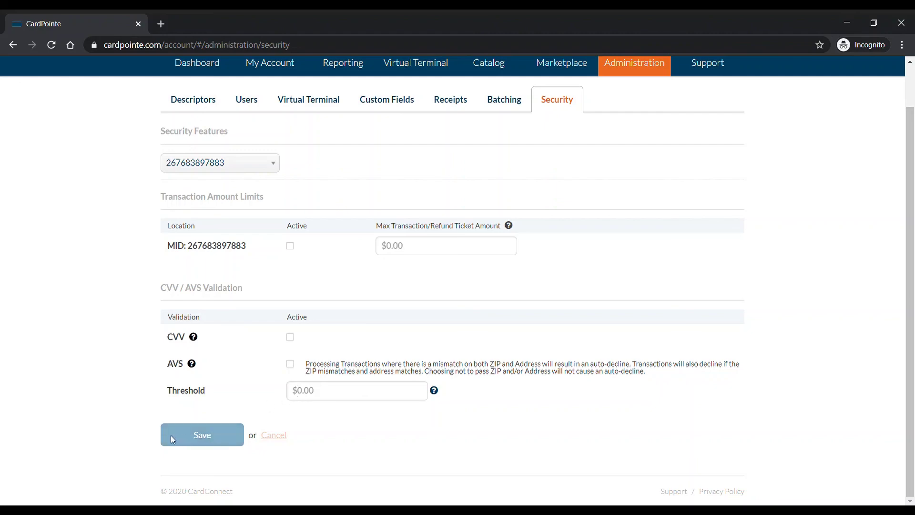
pyautogui.scroll(1, 408, 303)
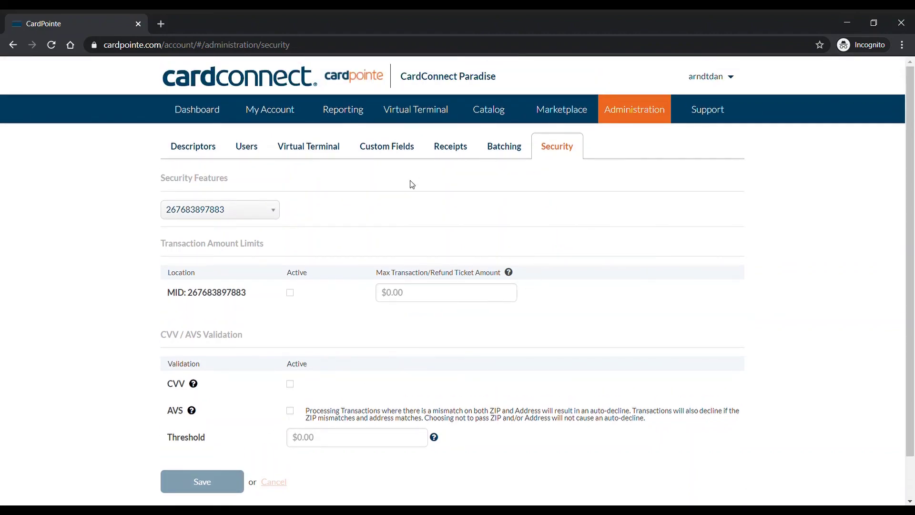